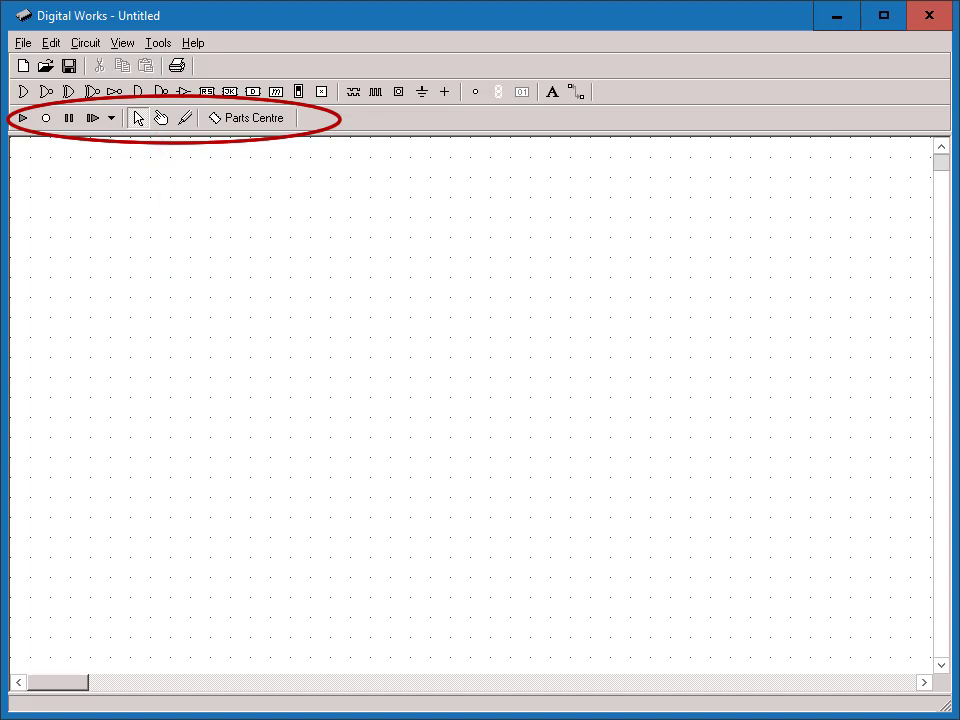
# Place an XOR gate on the canvas with a first push button to its left.
pyautogui.click(71, 96)
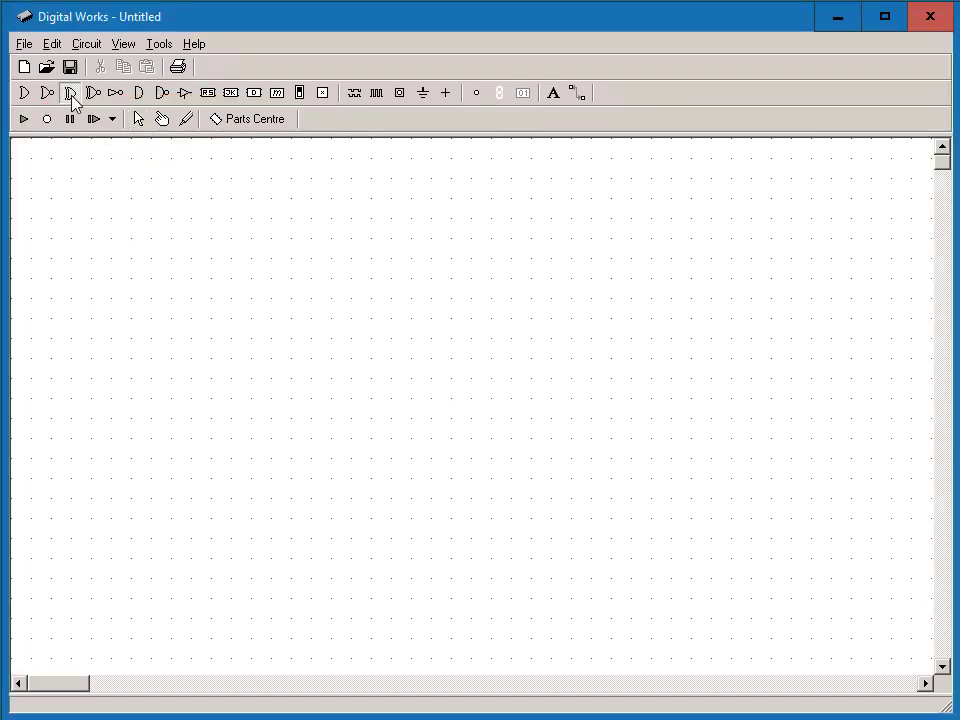
pyautogui.click(315, 266)
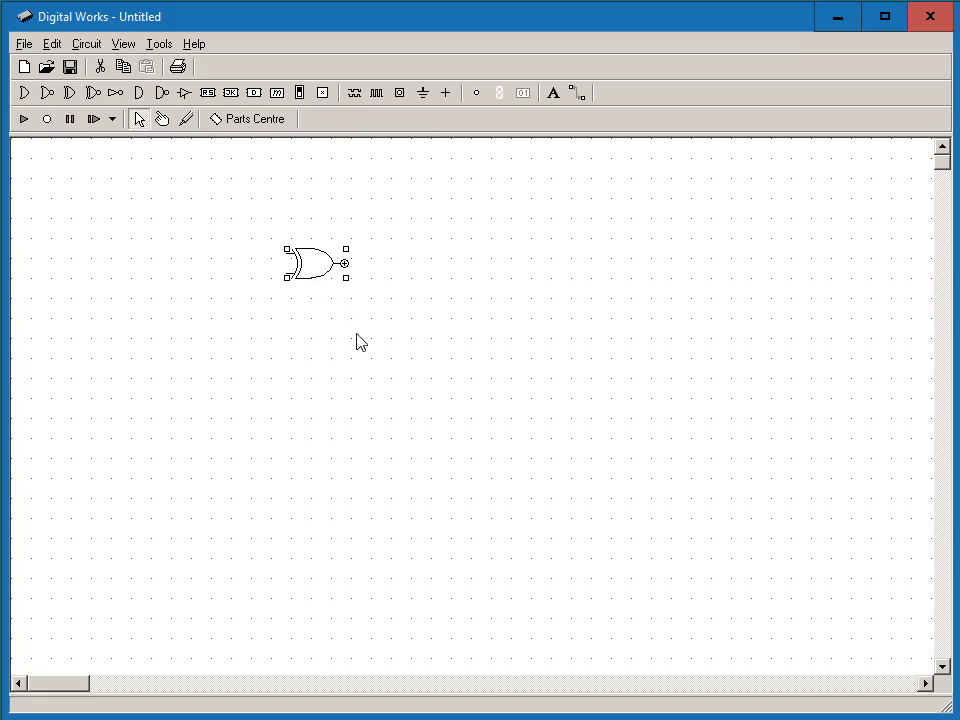
pyautogui.click(400, 95)
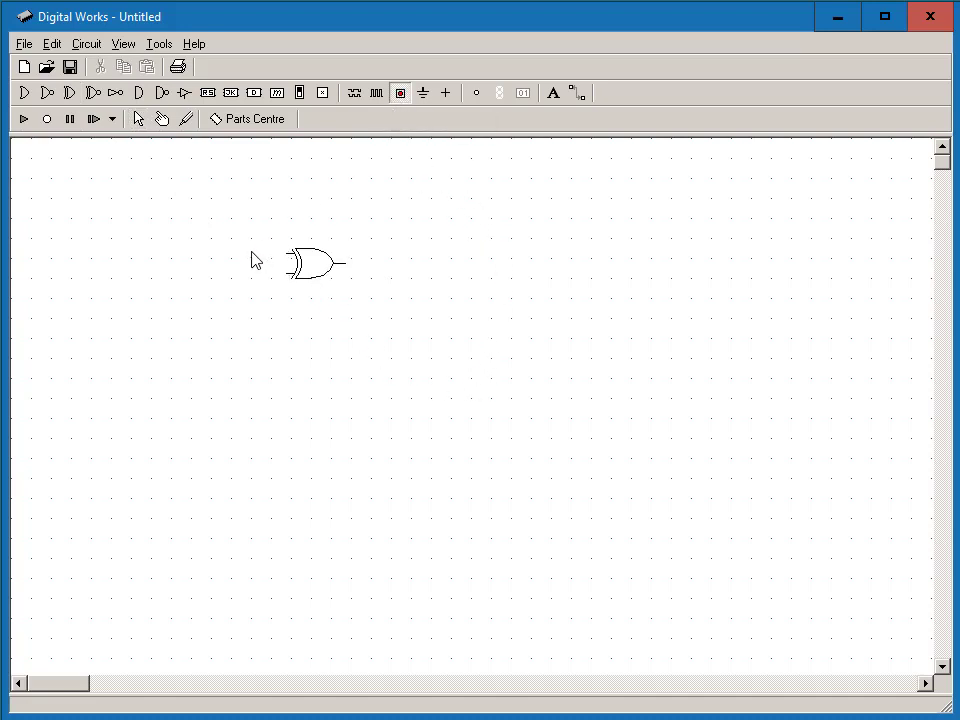
pyautogui.click(255, 260)
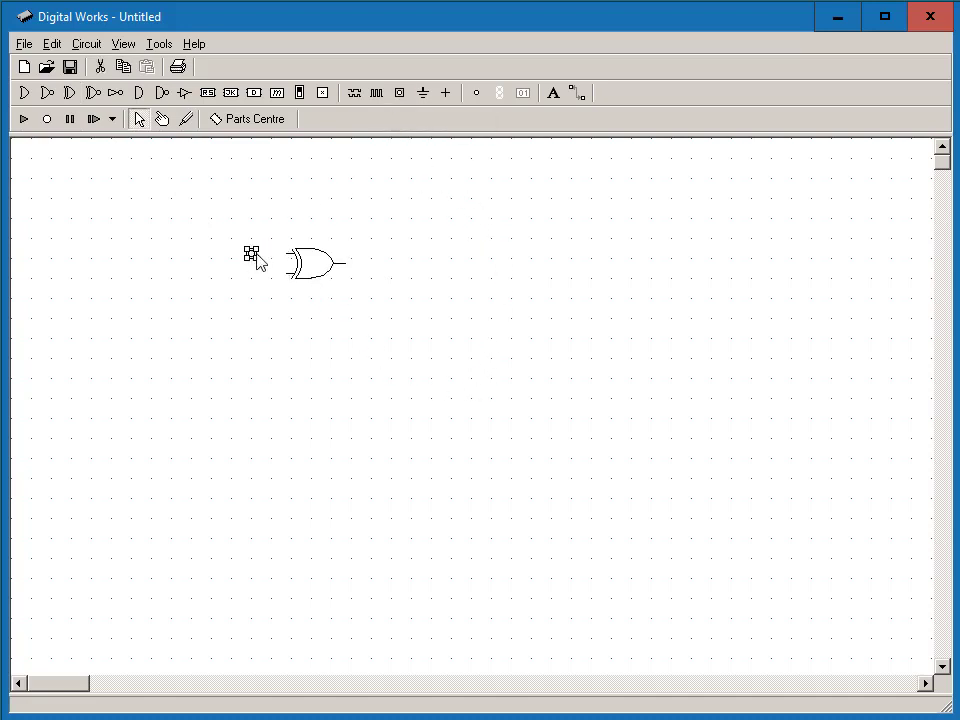
# Add a second push button below the first and line up the two inputs.
pyautogui.click(402, 95)
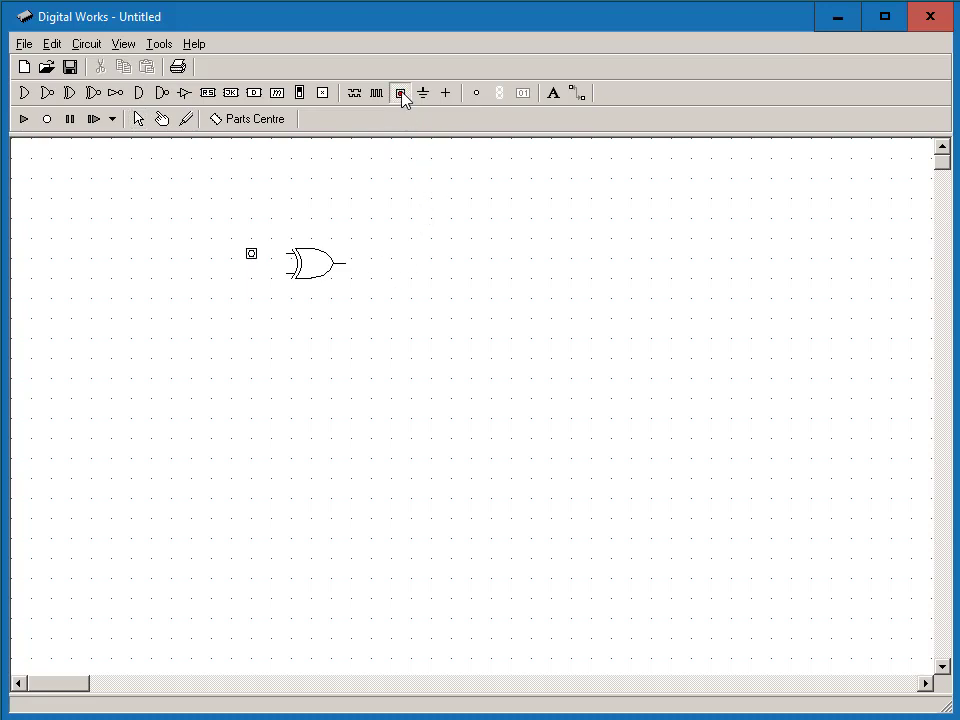
pyautogui.click(255, 280)
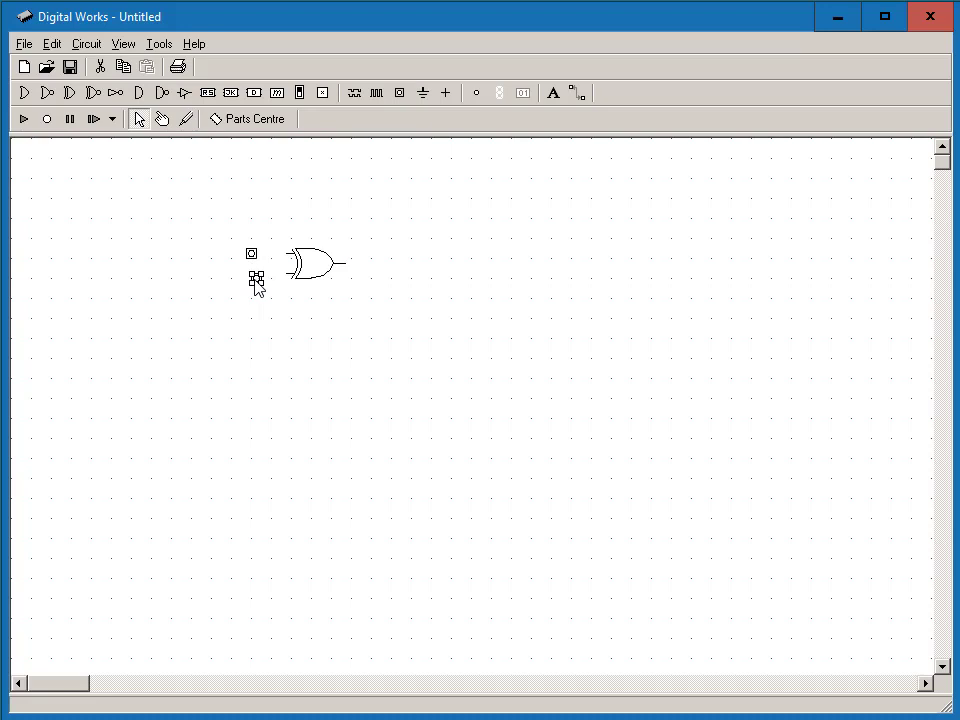
pyautogui.moveTo(256, 286); pyautogui.dragTo(238, 257)
pyautogui.click(253, 256)
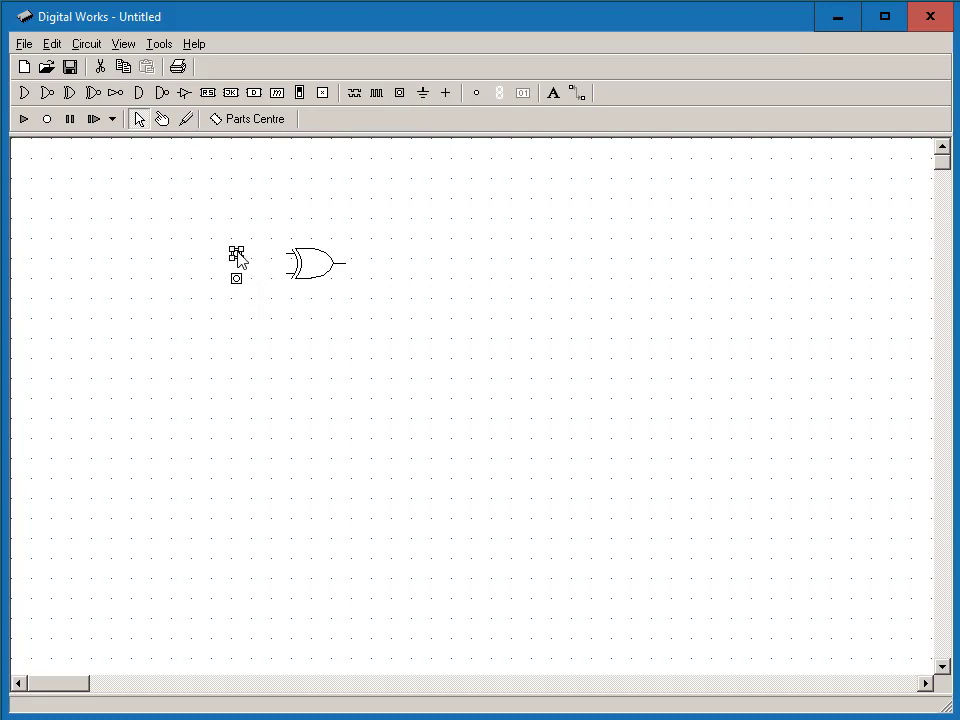
# Place an LED right of the XOR gate and wire it to the gate's output.
pyautogui.click(481, 95)
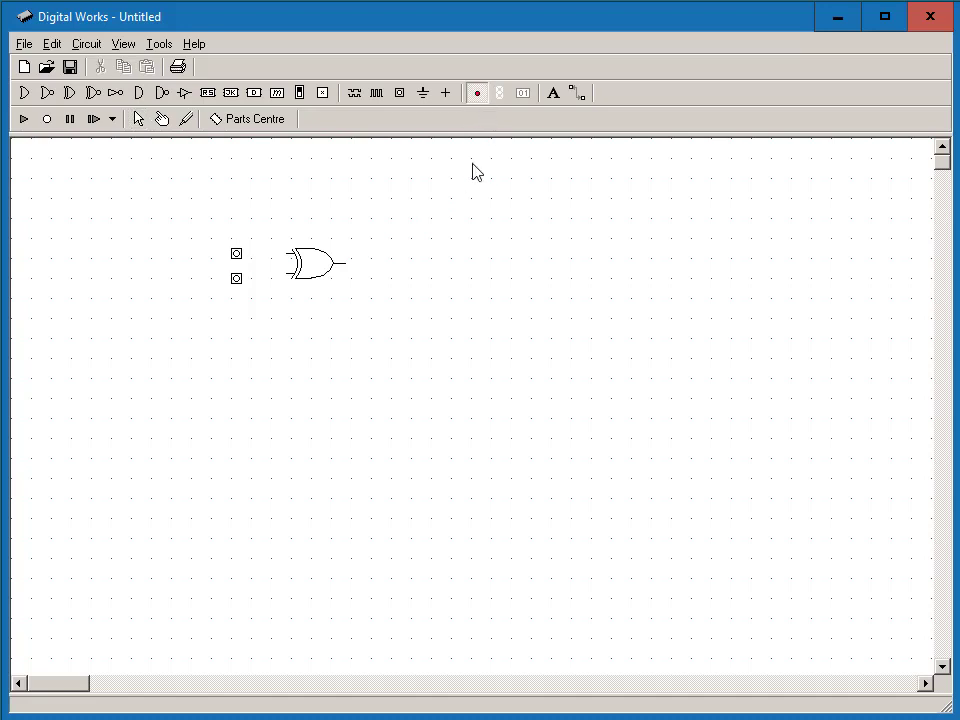
pyautogui.click(393, 267)
pyautogui.click(576, 94)
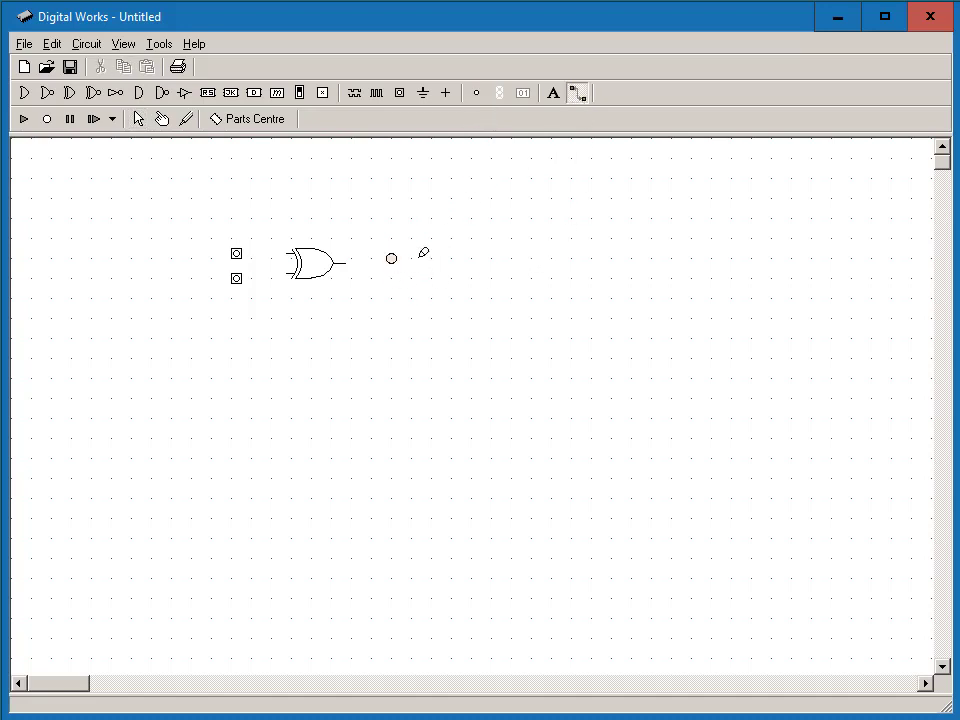
pyautogui.click(391, 258)
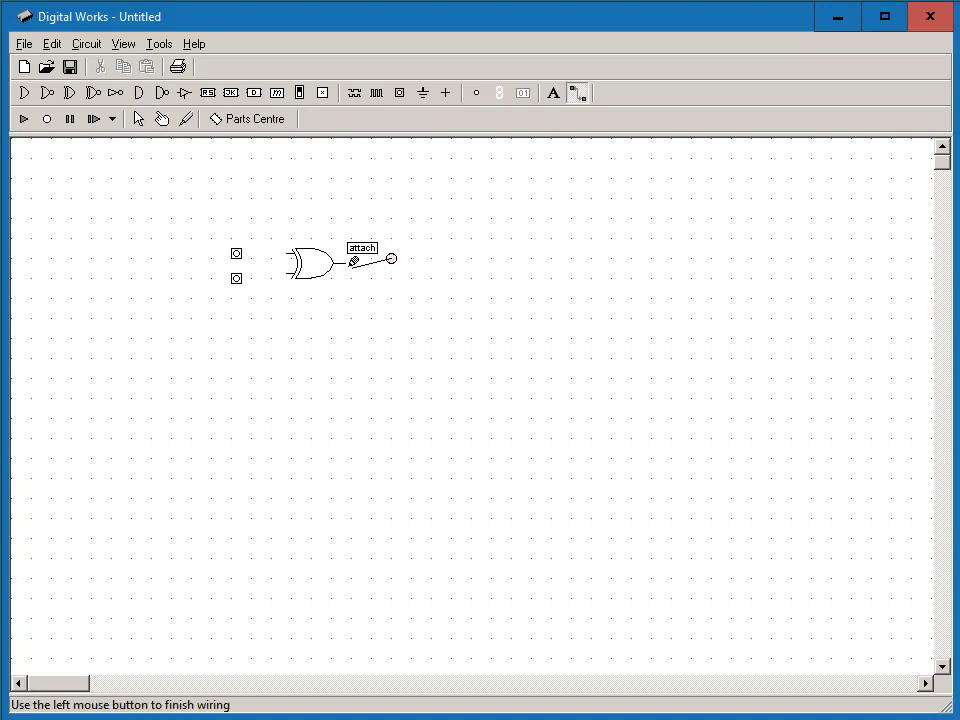
pyautogui.click(350, 263)
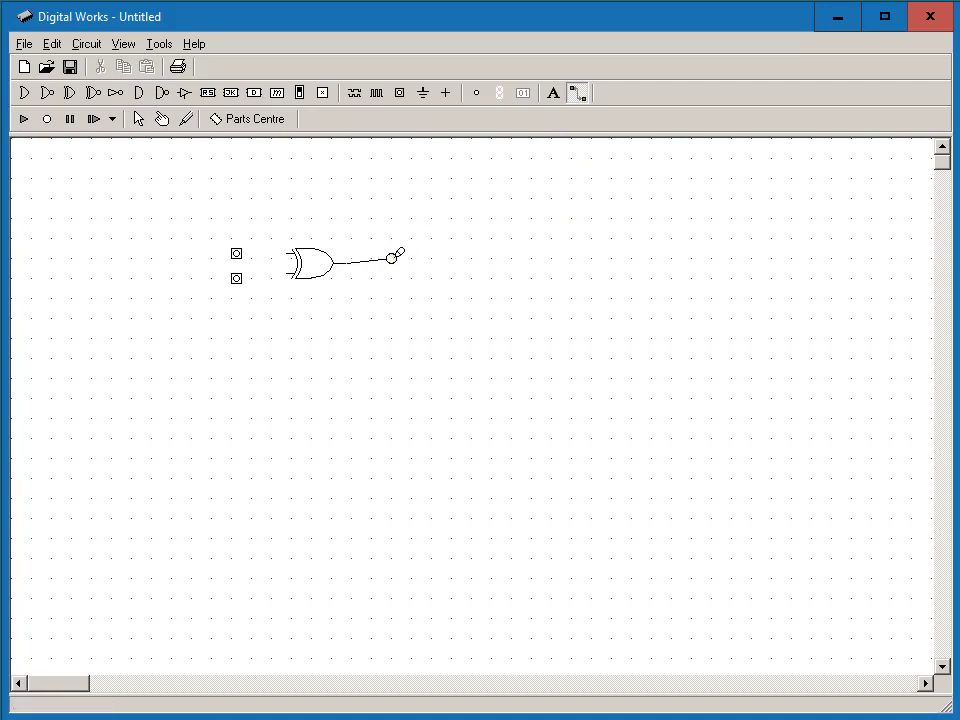
# Nudge the LED down slightly so its wire runs straight.
pyautogui.click(139, 119)
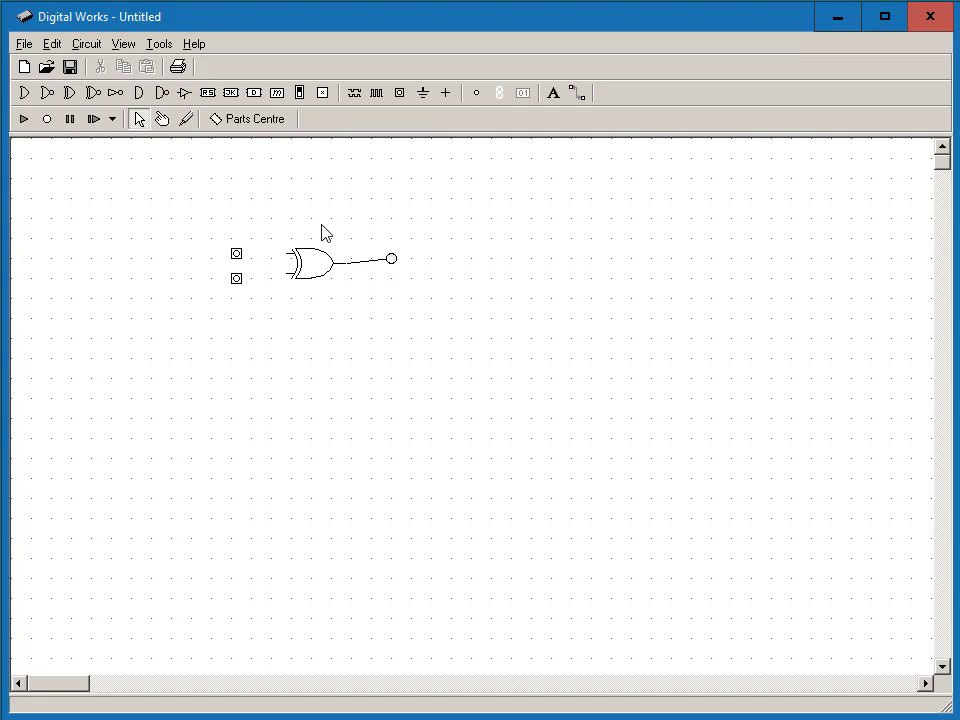
pyautogui.click(391, 260)
pyautogui.moveTo(395, 270); pyautogui.dragTo(394, 275)
pyautogui.click(577, 93)
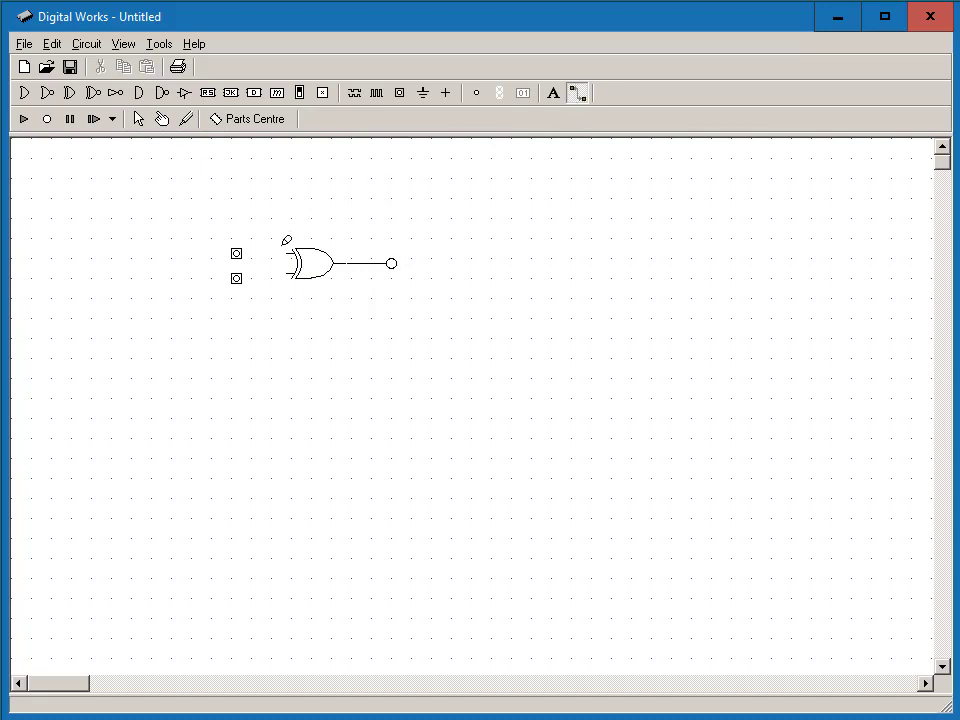
# Wire the push buttons to the XOR inputs and shift the lower button up to straighten its wire.
pyautogui.moveTo(289, 251)
pyautogui.mouseDown()
pyautogui.moveTo(238, 252)
pyautogui.moveTo(280, 273)
pyautogui.moveTo(294, 268)
pyautogui.mouseUp()
pyautogui.click(140, 120)
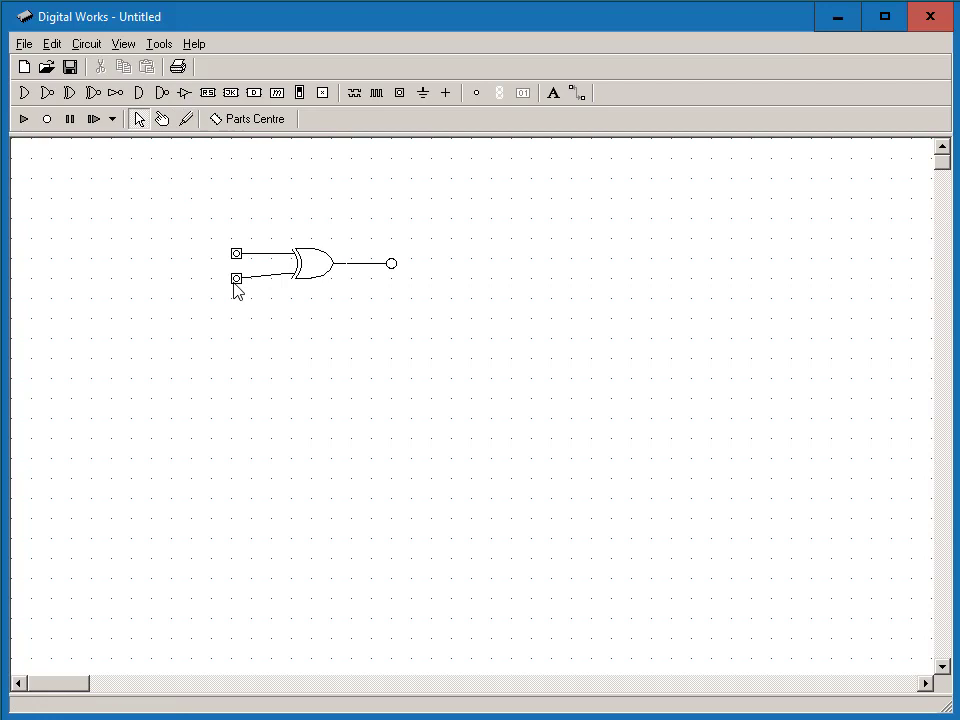
pyautogui.click(237, 281)
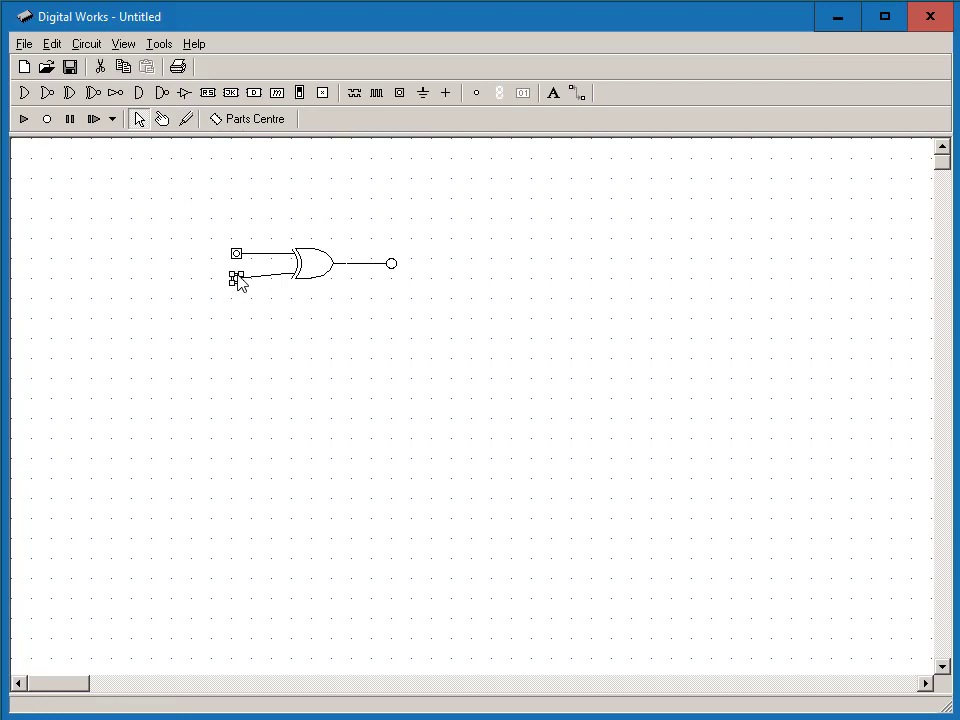
pyautogui.moveTo(240, 280); pyautogui.dragTo(235, 278)
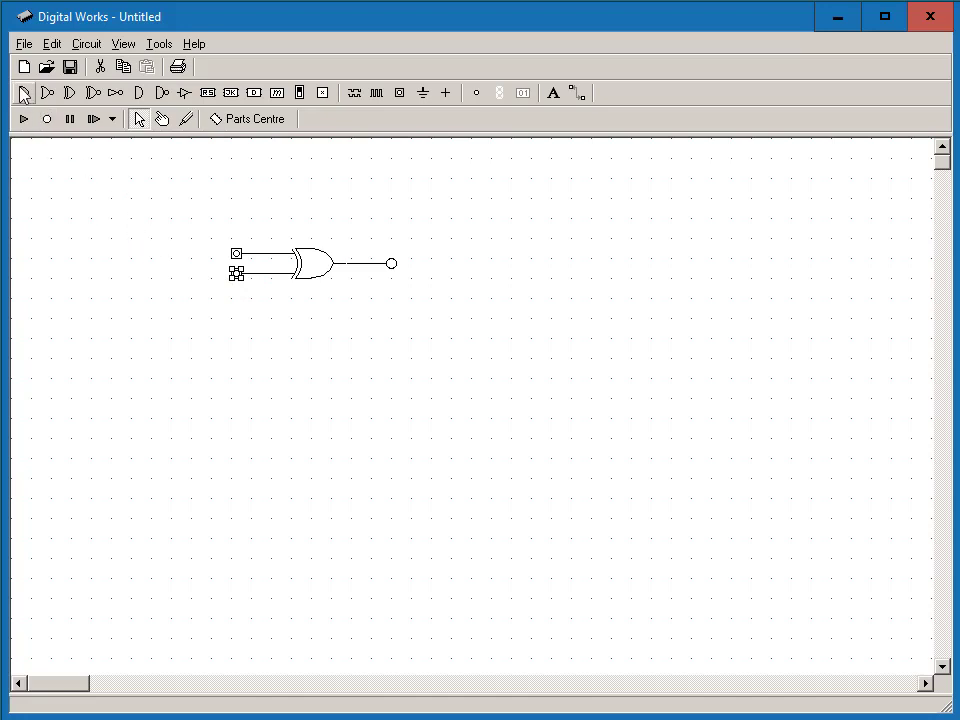
# Run the simulation and toggle the upper and lower push buttons on and off, watching the XOR LED.
pyautogui.click(23, 119)
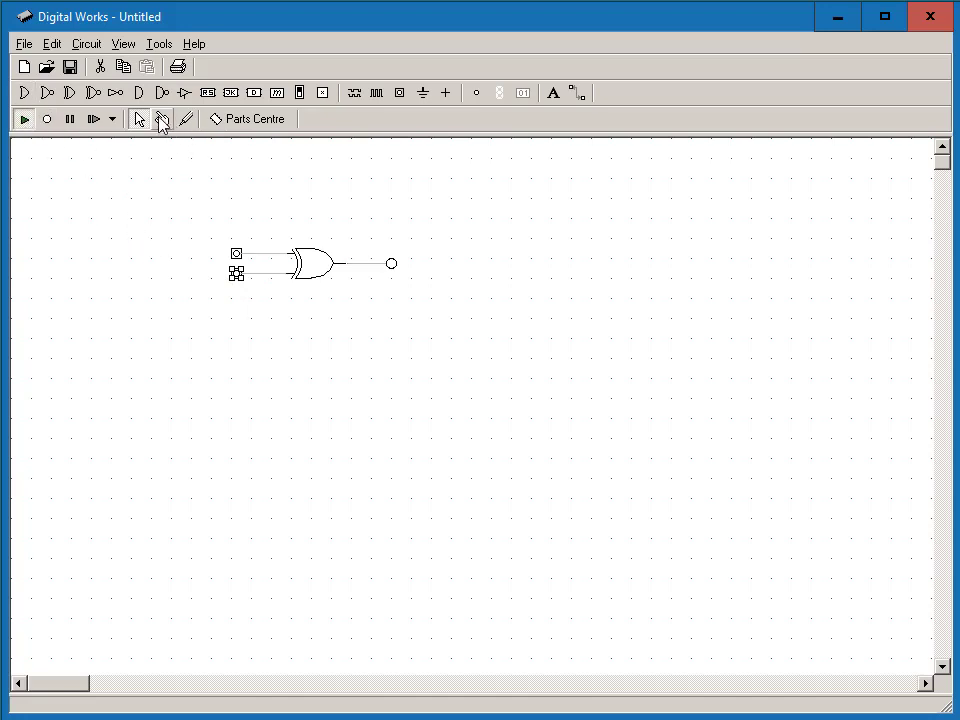
pyautogui.click(162, 119)
pyautogui.click(236, 255)
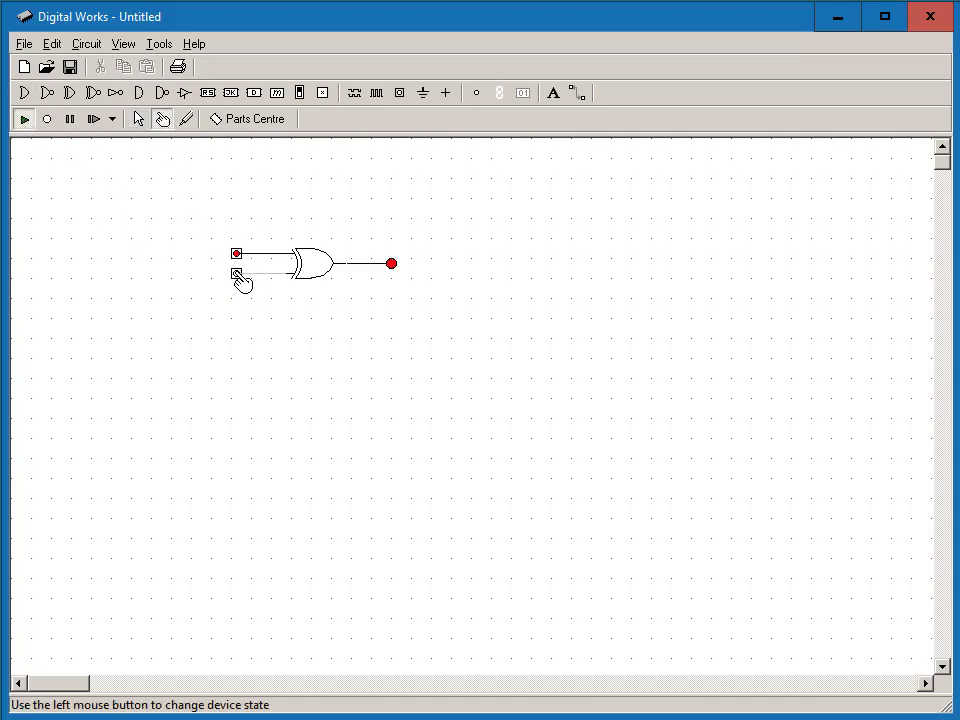
pyautogui.click(236, 274)
pyautogui.click(237, 275)
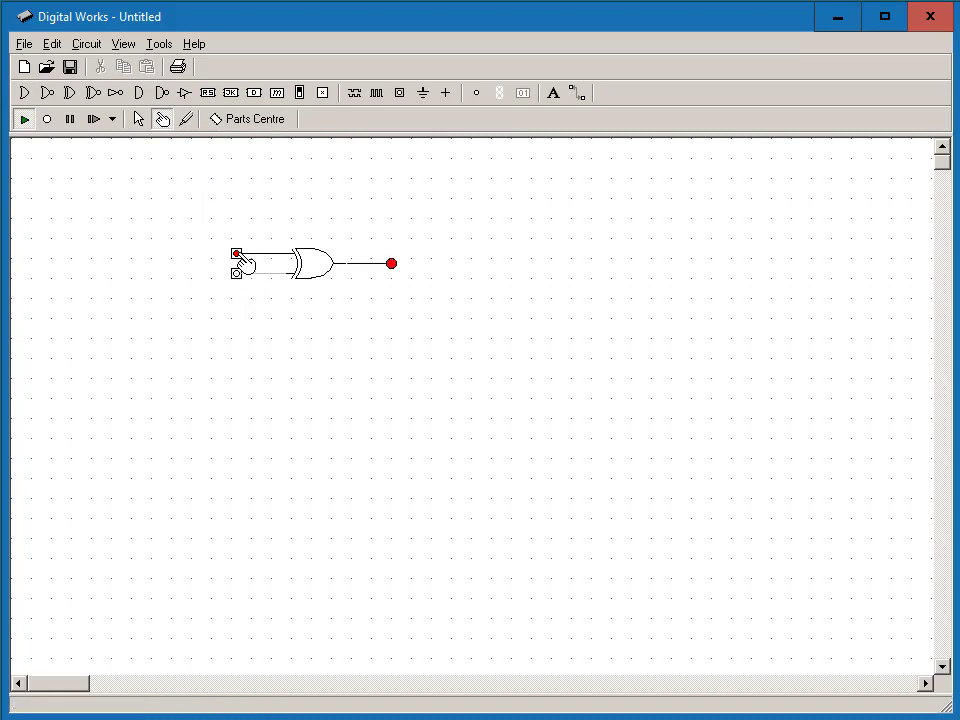
pyautogui.click(238, 256)
# Stop the simulation, then place an AND gate below the XOR gate with an LED to its right.
pyautogui.click(24, 120)
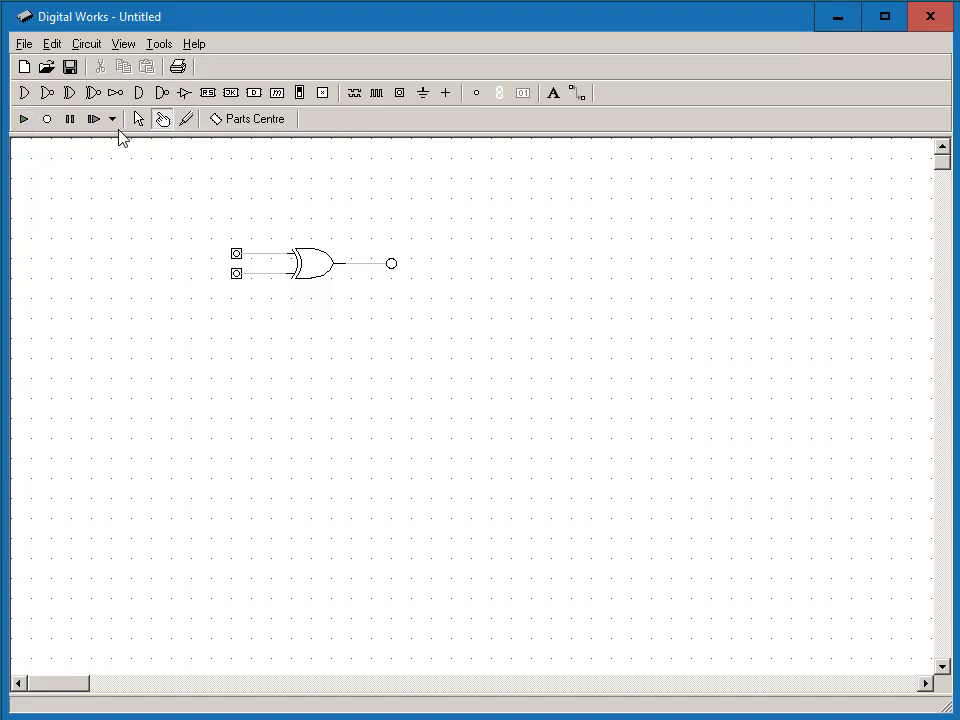
pyautogui.click(139, 92)
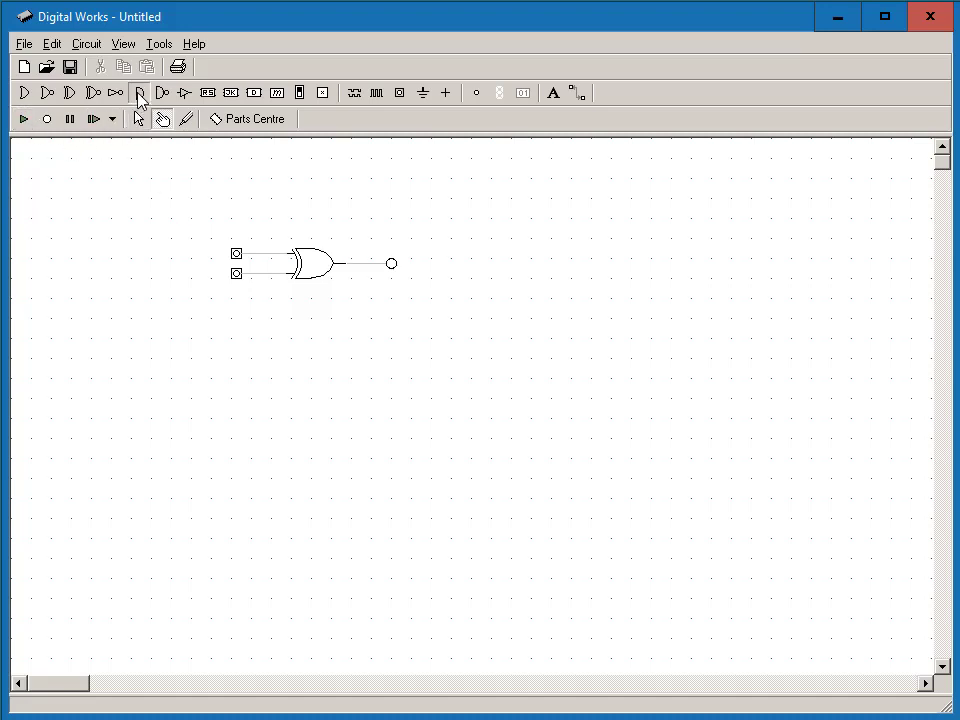
pyautogui.click(305, 325)
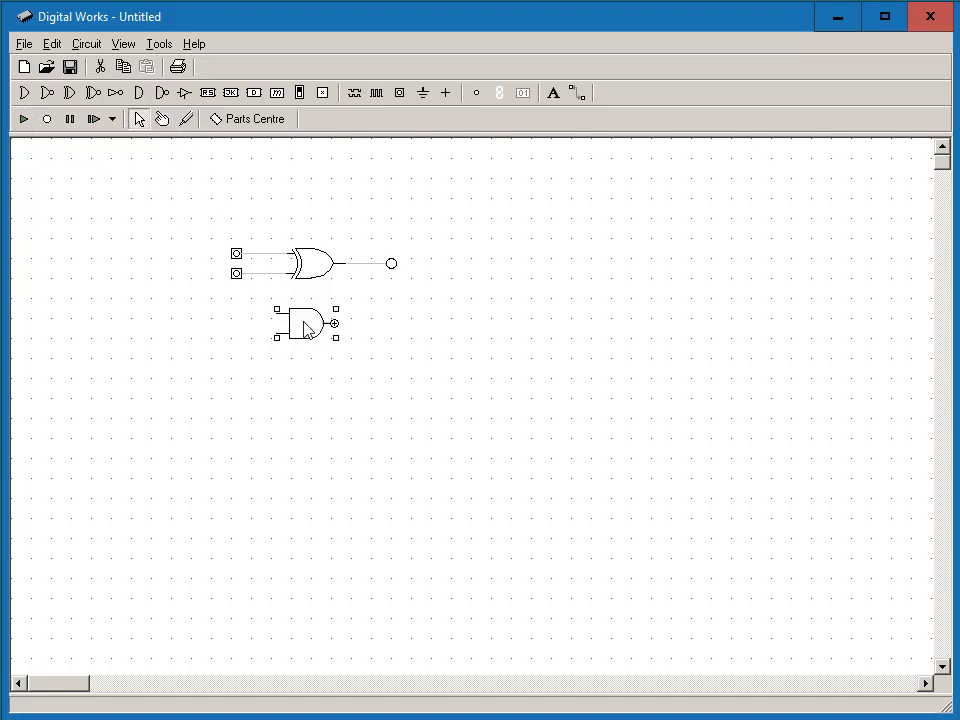
pyautogui.click(474, 94)
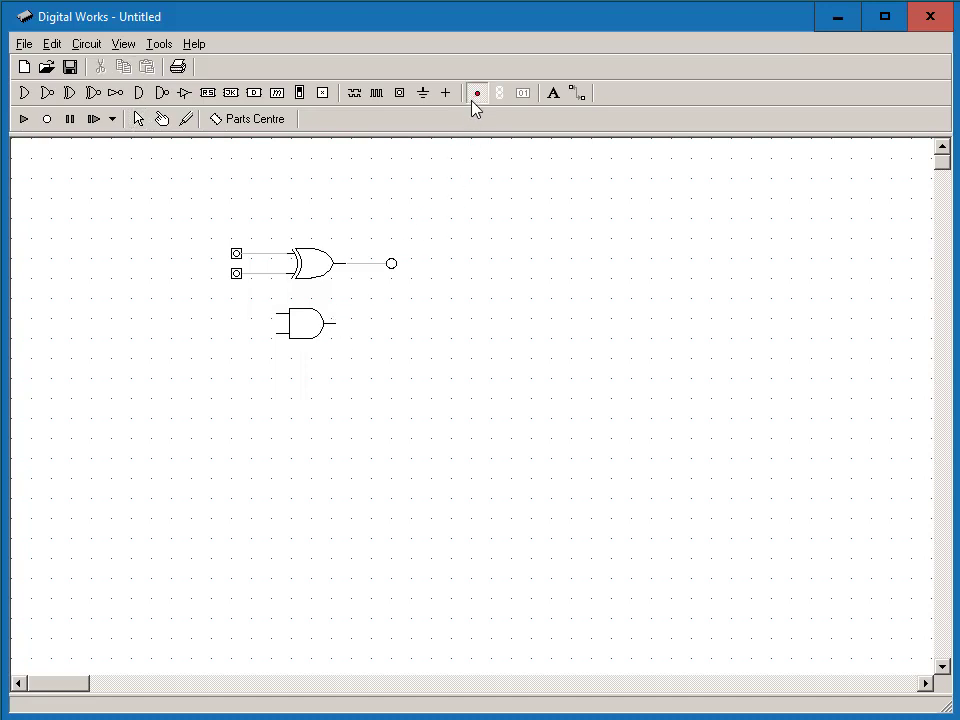
pyautogui.click(392, 321)
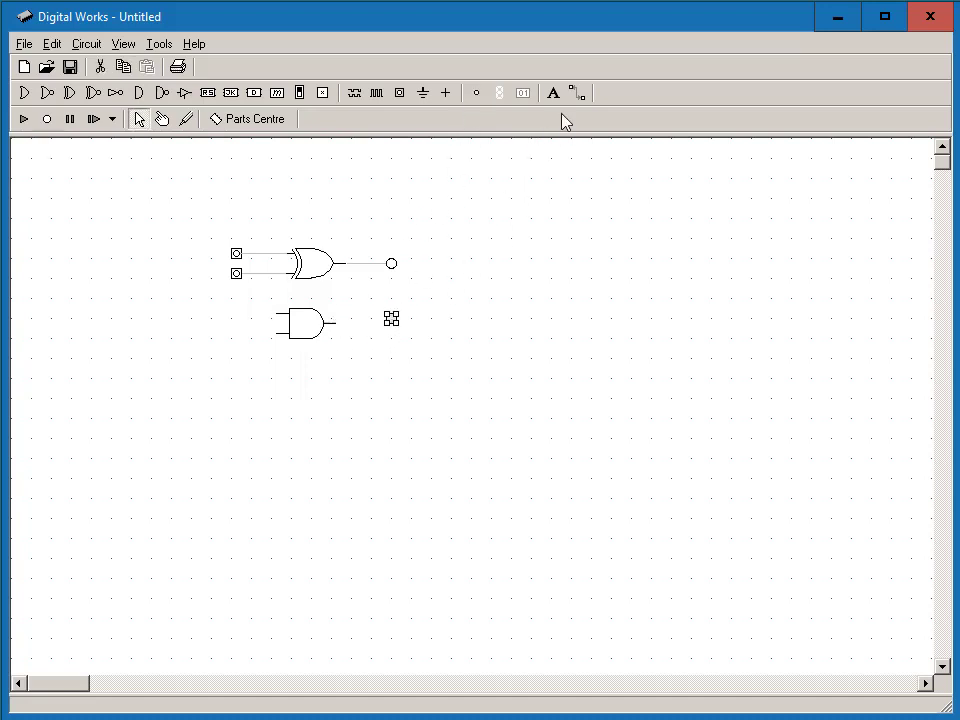
# Wire the new LED to the AND gate's output and lower it so the wire runs level.
pyautogui.click(578, 93)
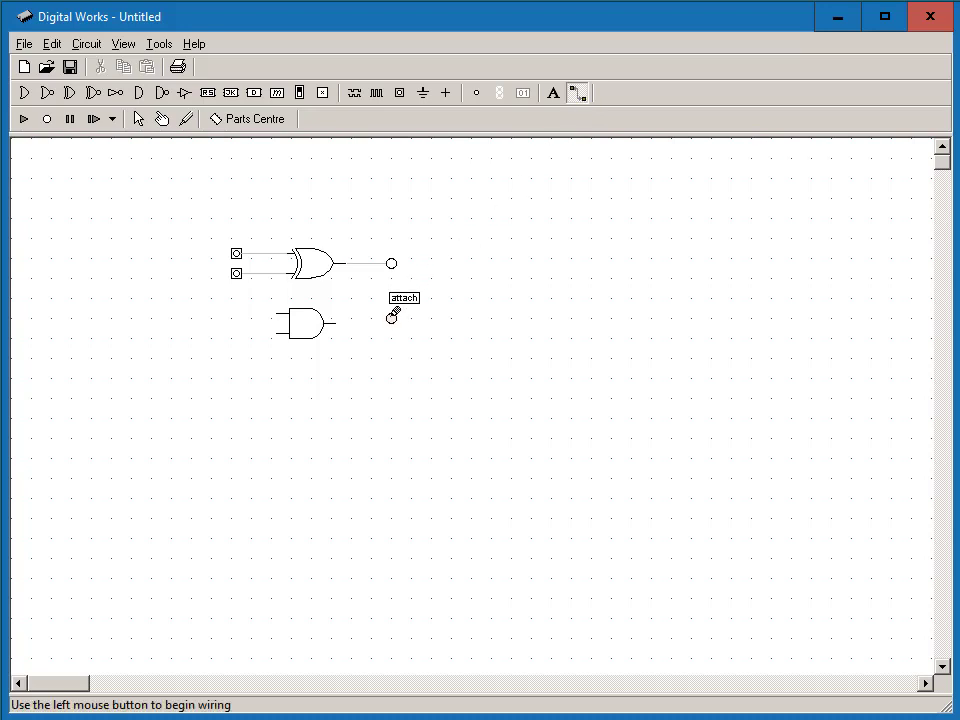
pyautogui.click(390, 318)
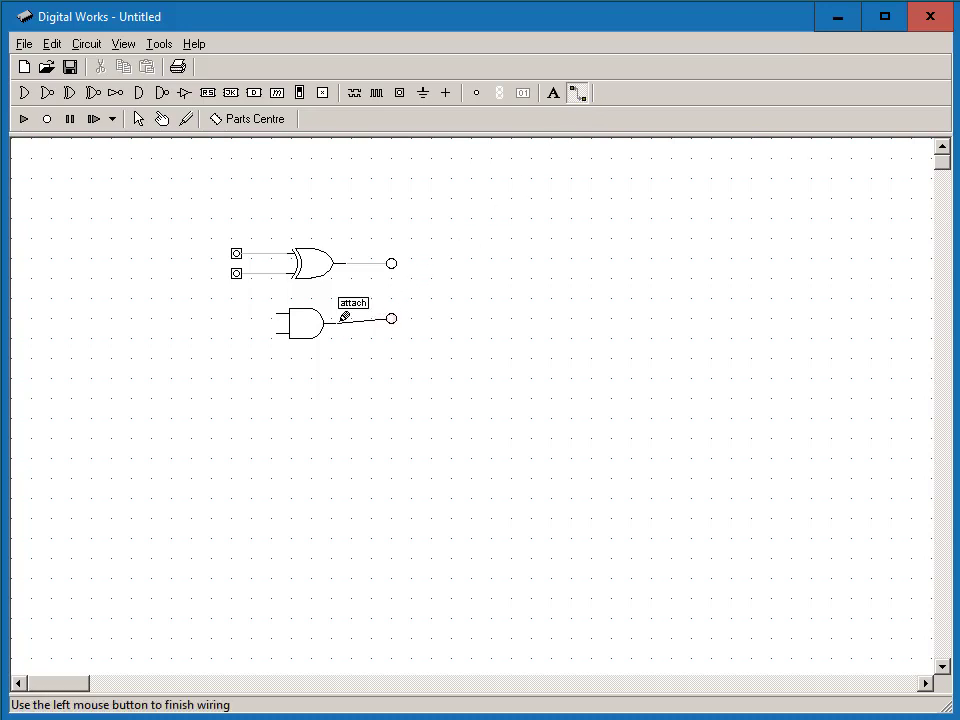
pyautogui.click(341, 321)
pyautogui.click(138, 119)
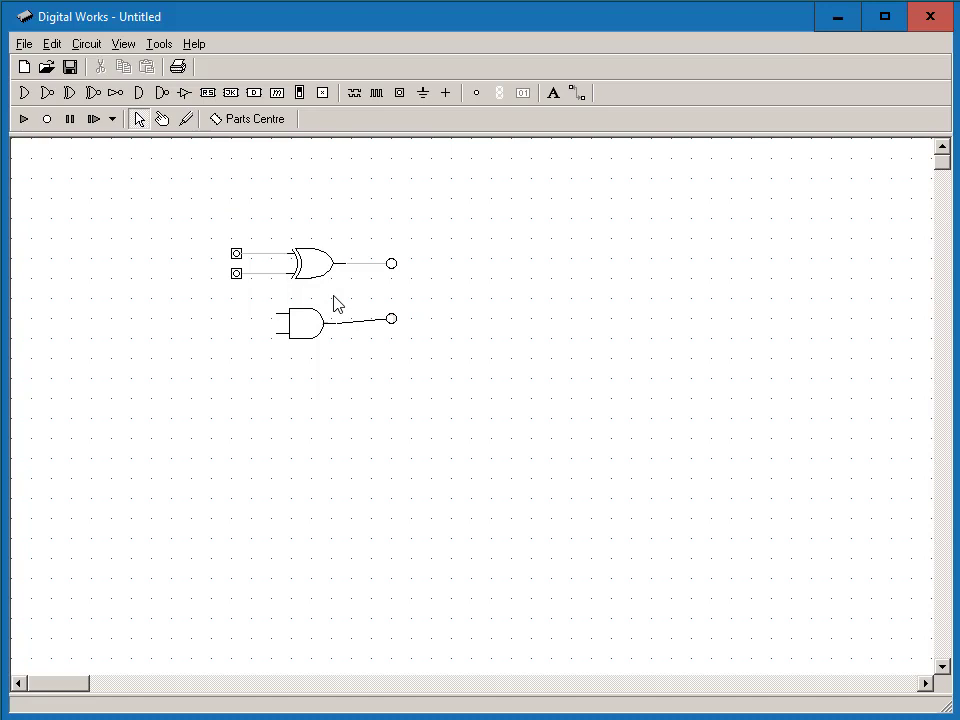
pyautogui.click(390, 318)
pyautogui.moveTo(390, 318); pyautogui.dragTo(392, 323)
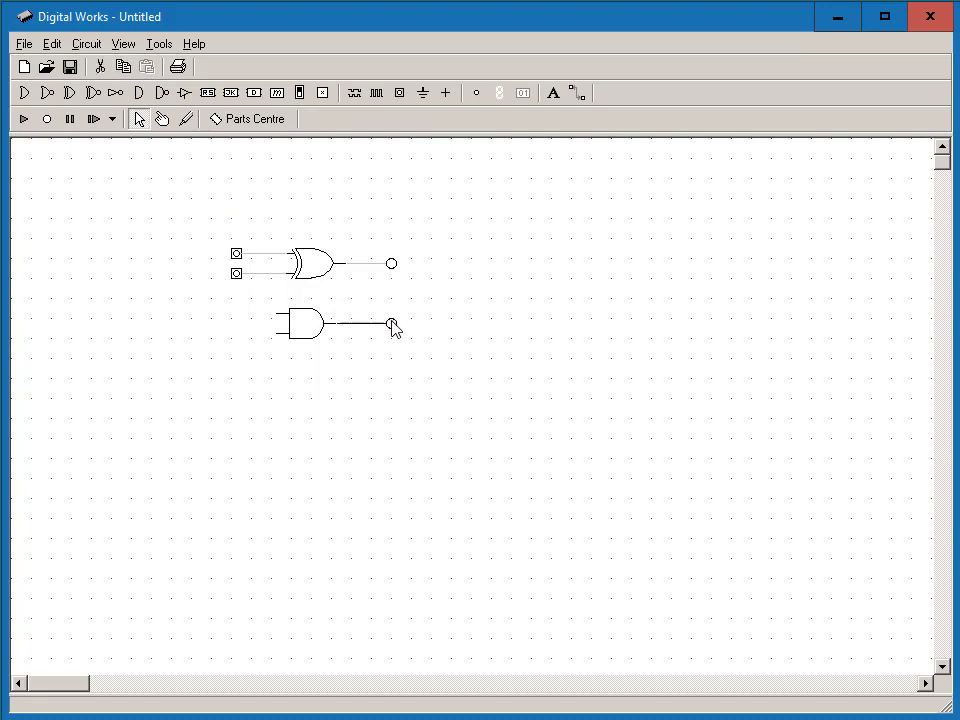
# Connect the AND gate's top and lower inputs to the upper and lower push-button lines.
pyautogui.click(577, 94)
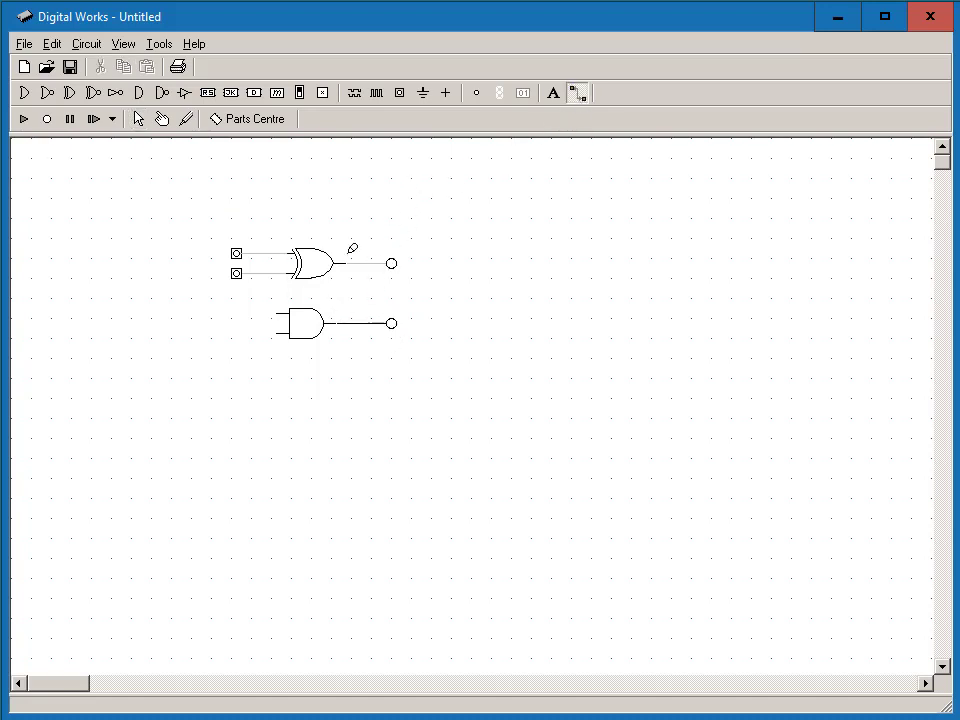
pyautogui.click(281, 310)
pyautogui.click(280, 252)
pyautogui.click(264, 331)
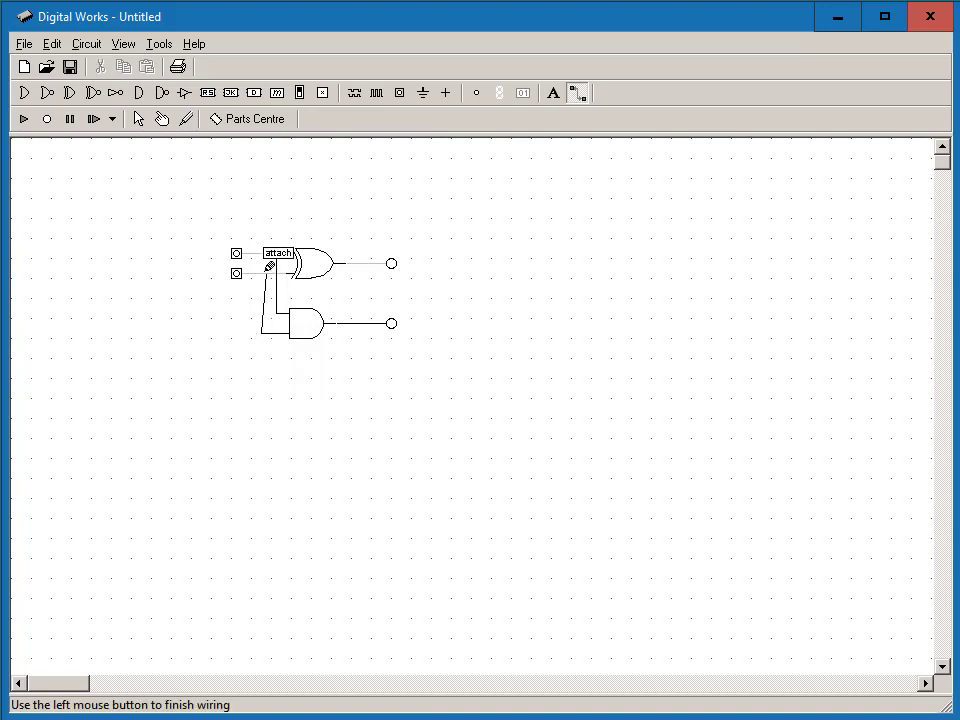
pyautogui.click(267, 267)
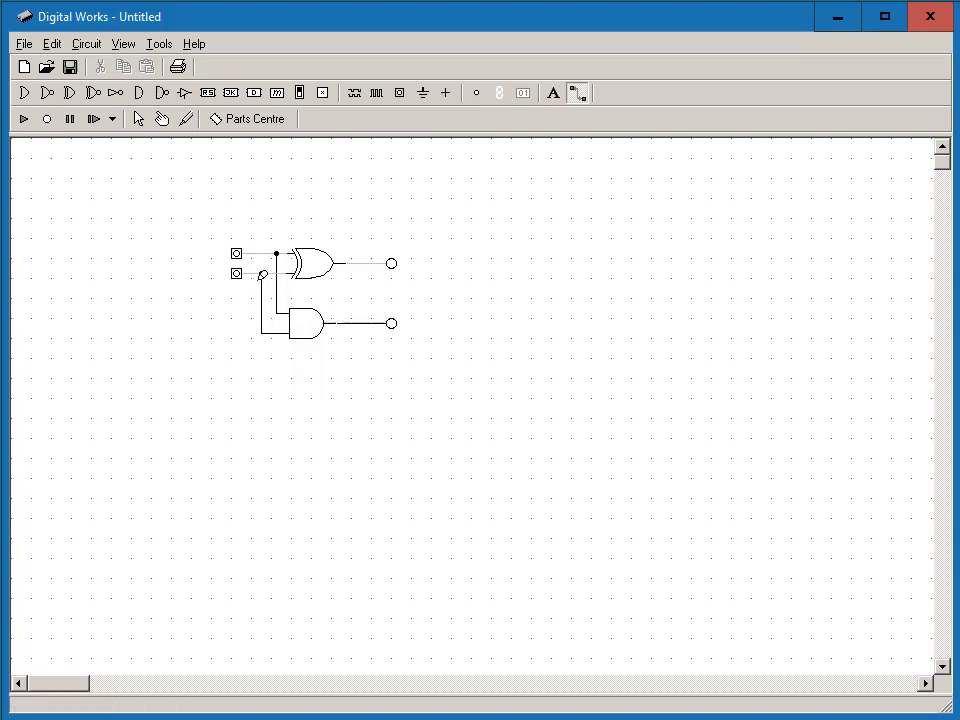
pyautogui.click(48, 119)
# Run the simulation and toggle the inputs: lower alone, upper alone, then both on together.
pyautogui.click(24, 119)
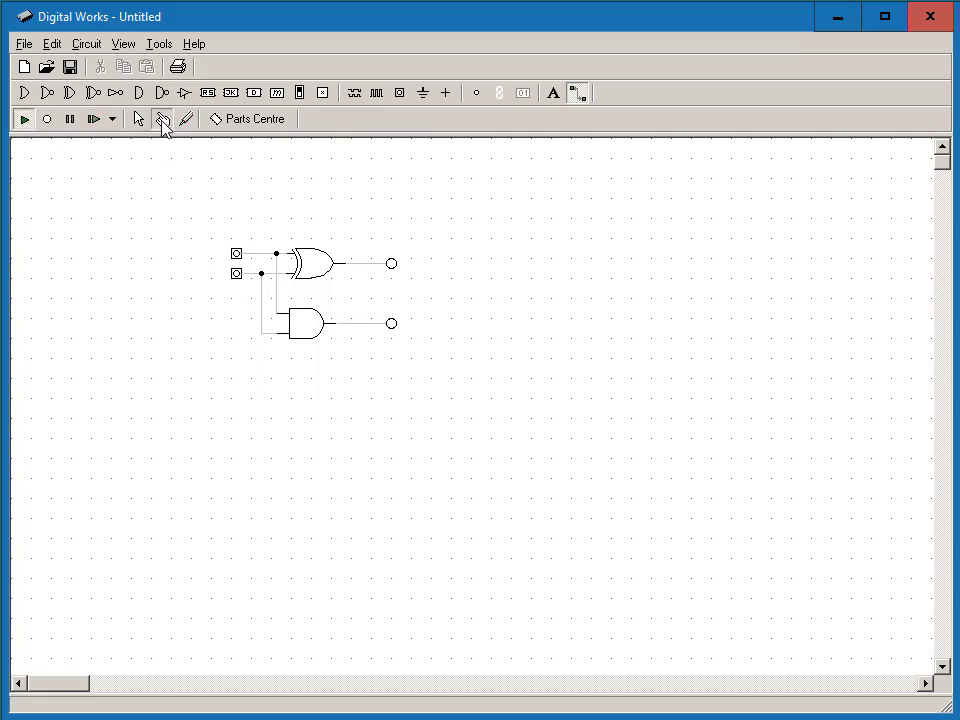
pyautogui.click(162, 119)
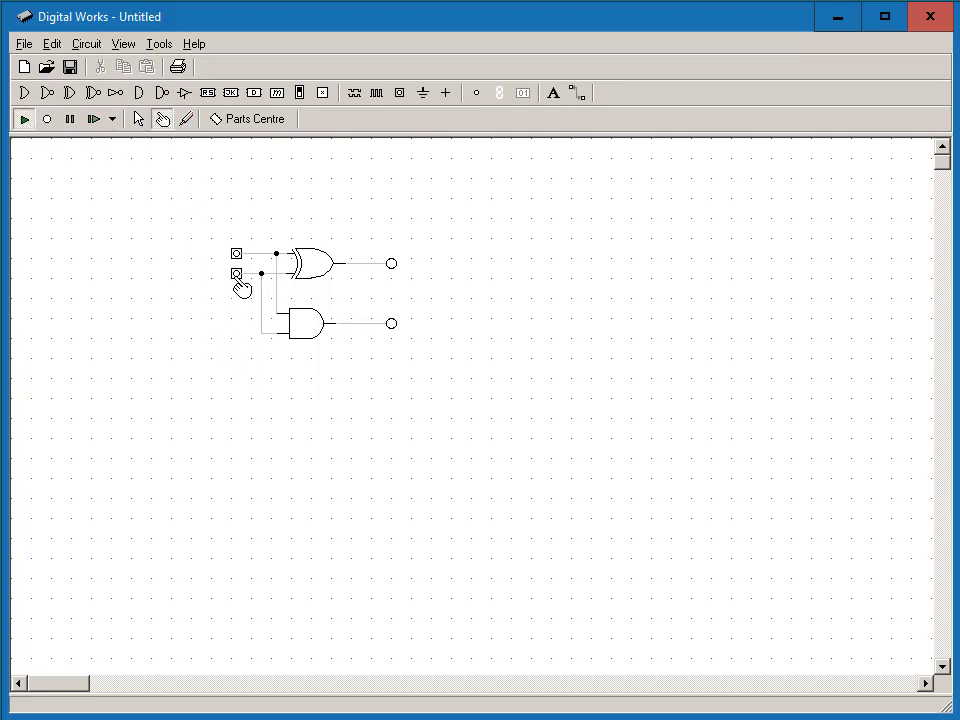
pyautogui.click(238, 278)
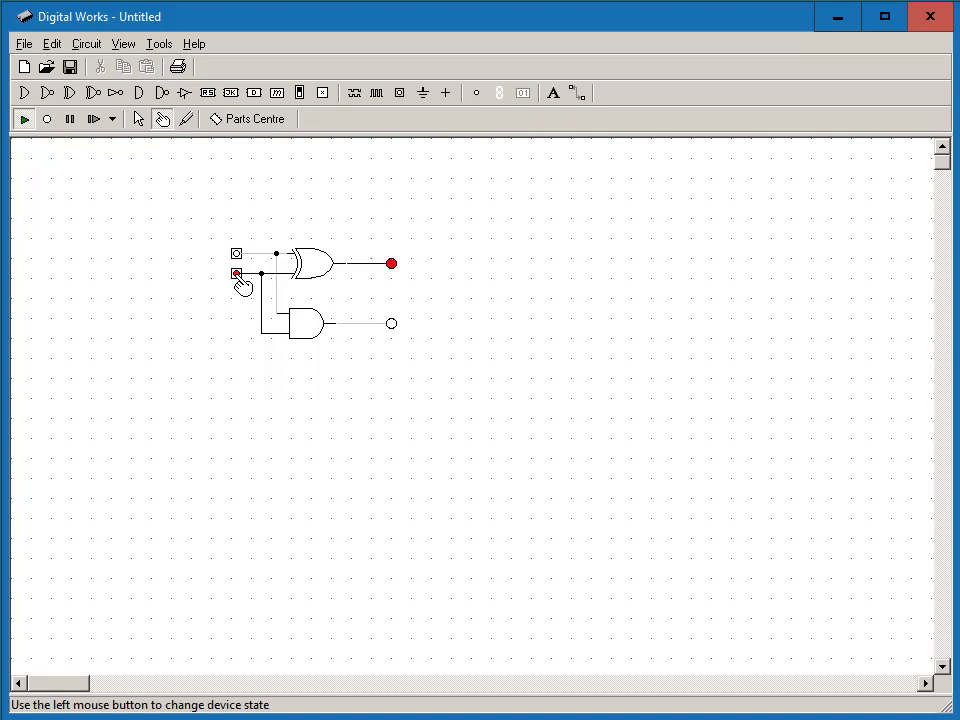
pyautogui.click(238, 278)
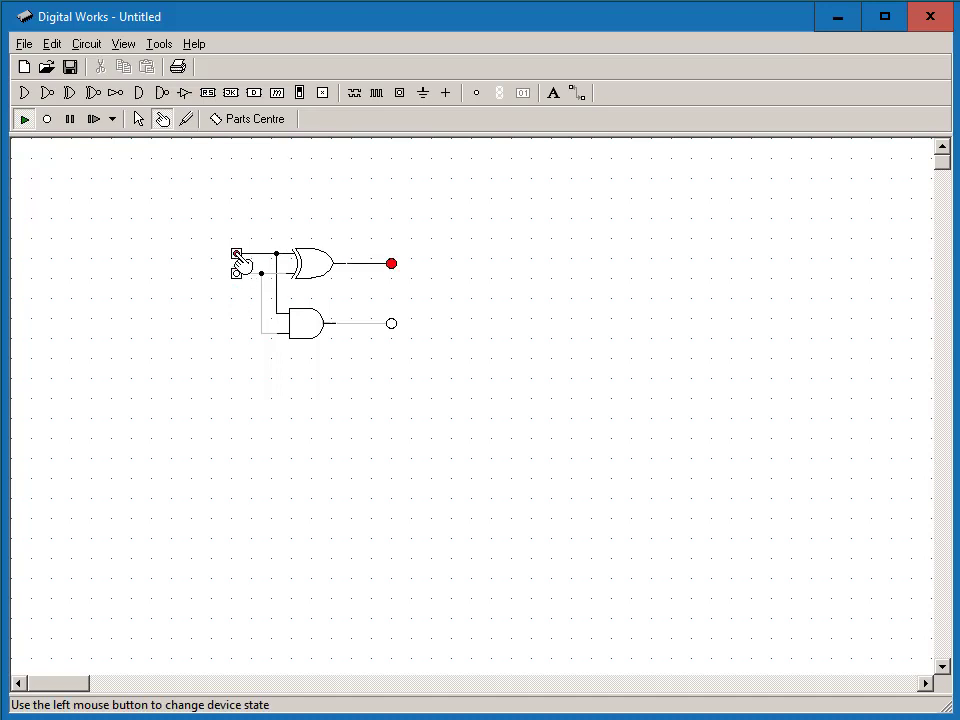
pyautogui.click(236, 254)
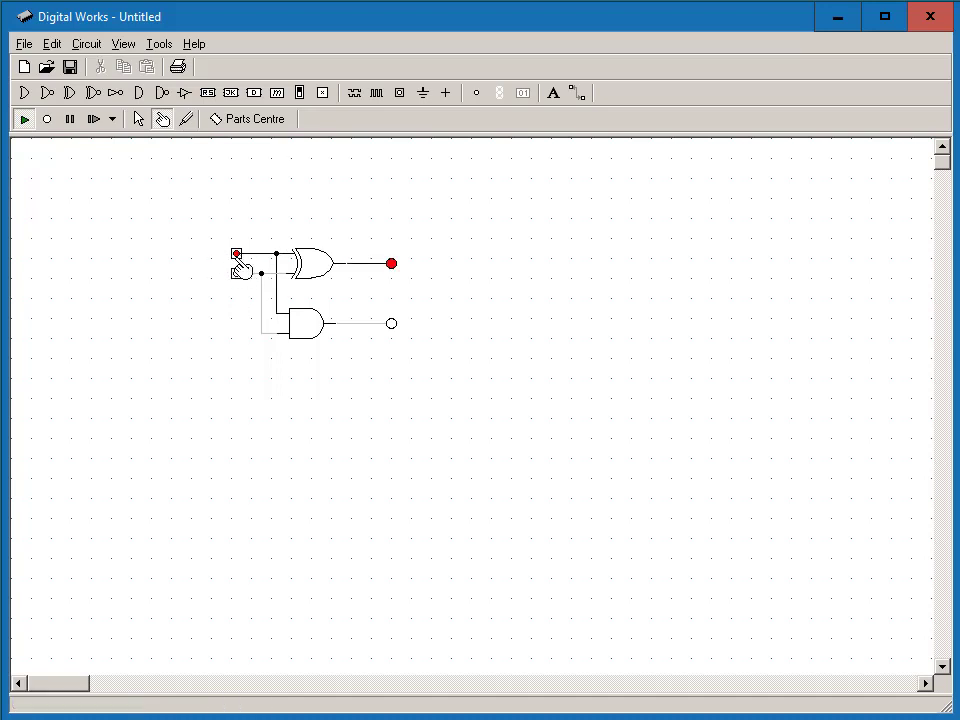
pyautogui.click(237, 256)
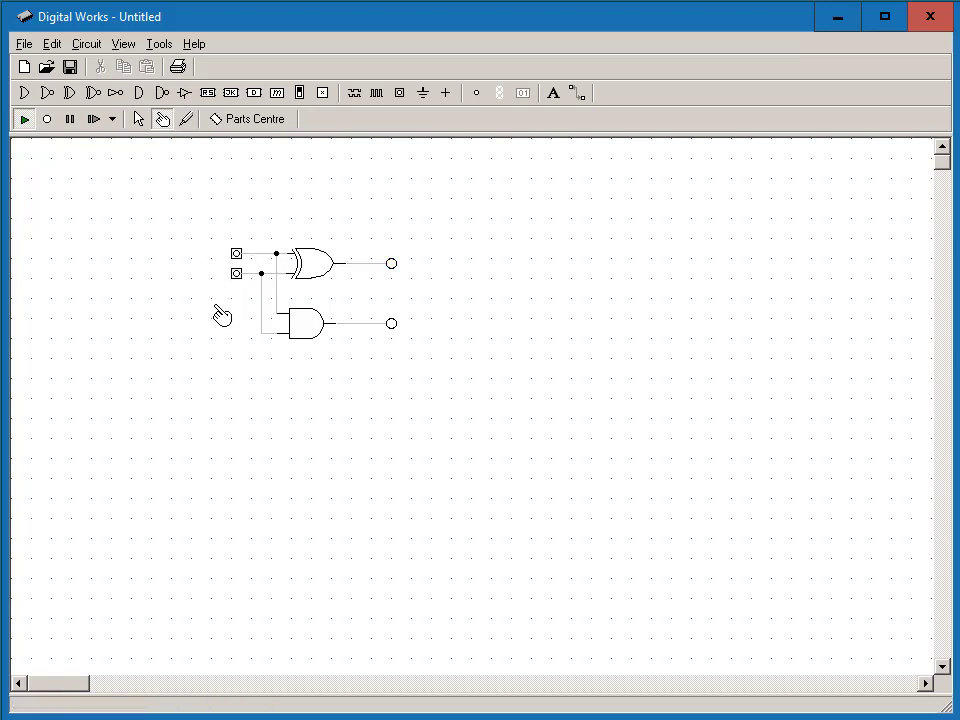
pyautogui.click(237, 275)
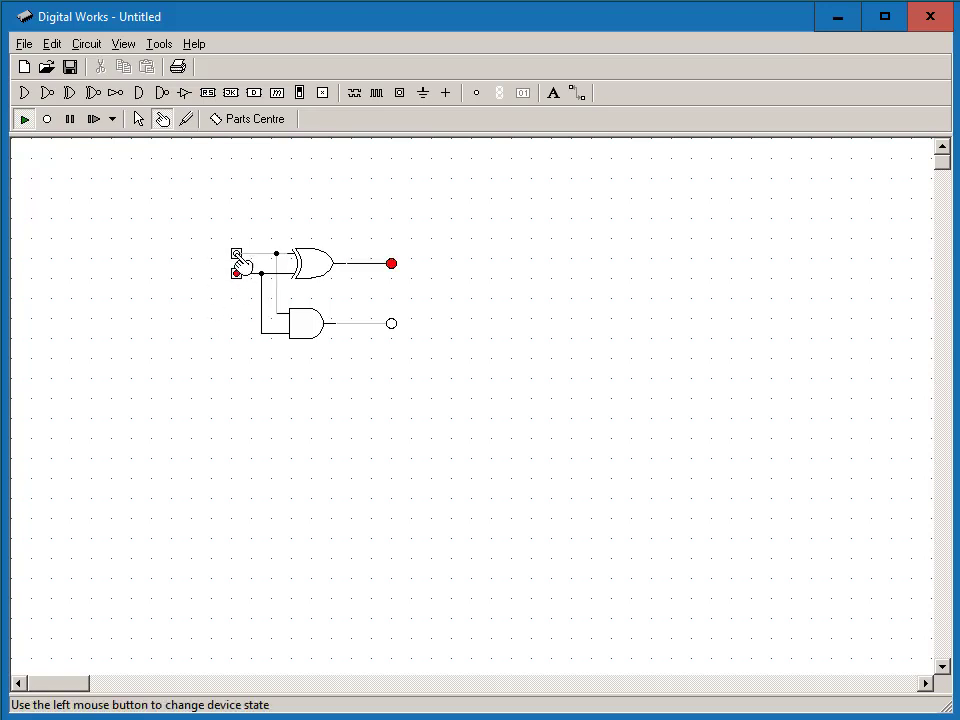
pyautogui.click(237, 255)
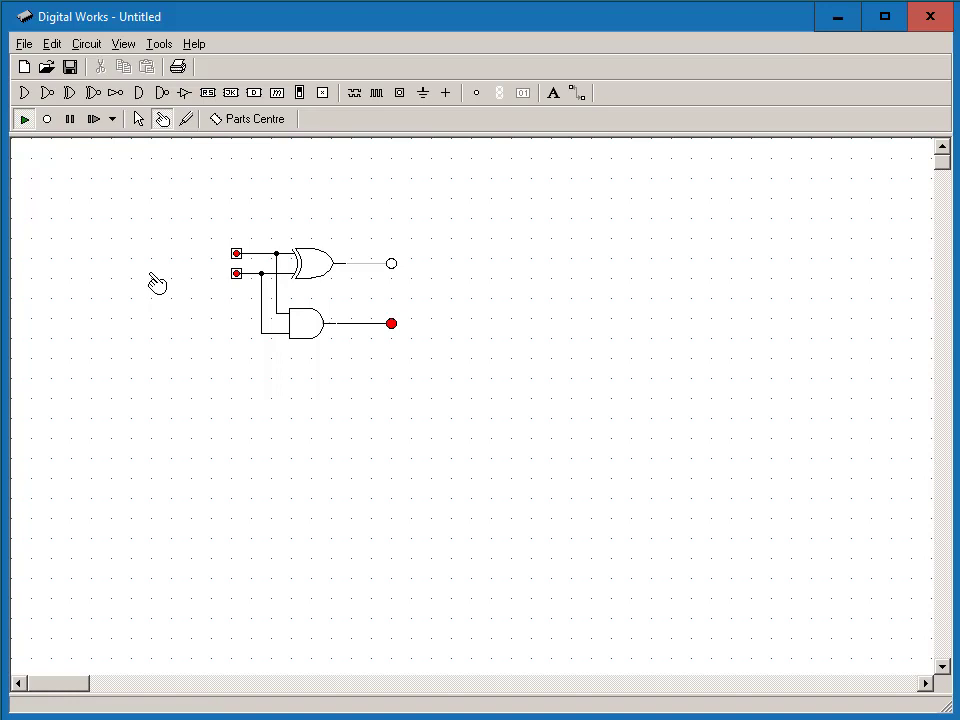
# Save the circuit via Save As under the name halfadder, replacing the existing file.
pyautogui.click(24, 44)
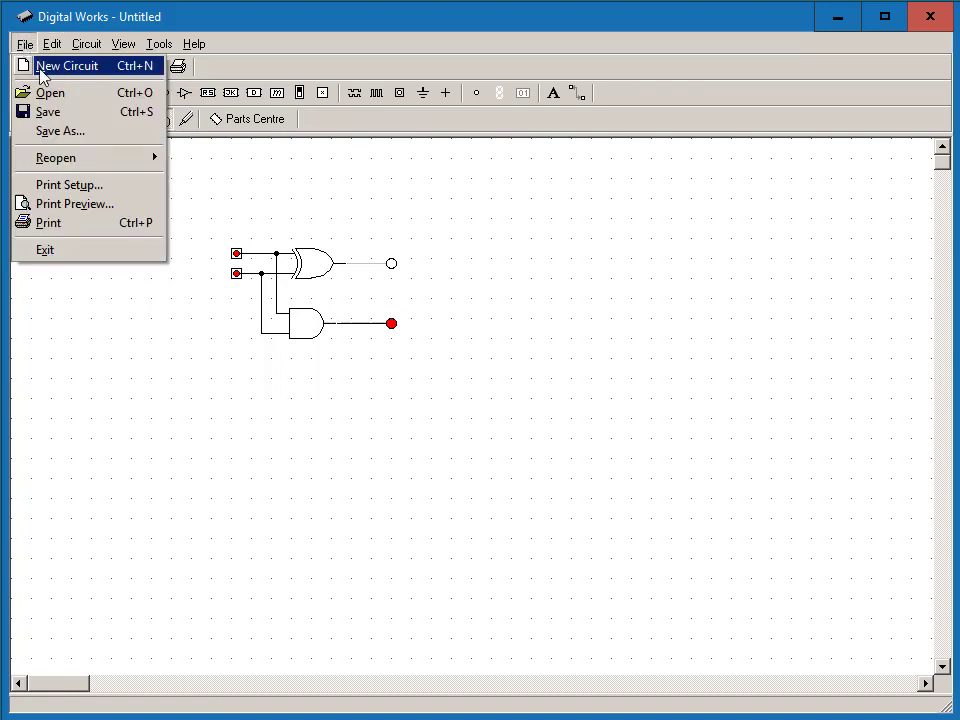
pyautogui.click(40, 67)
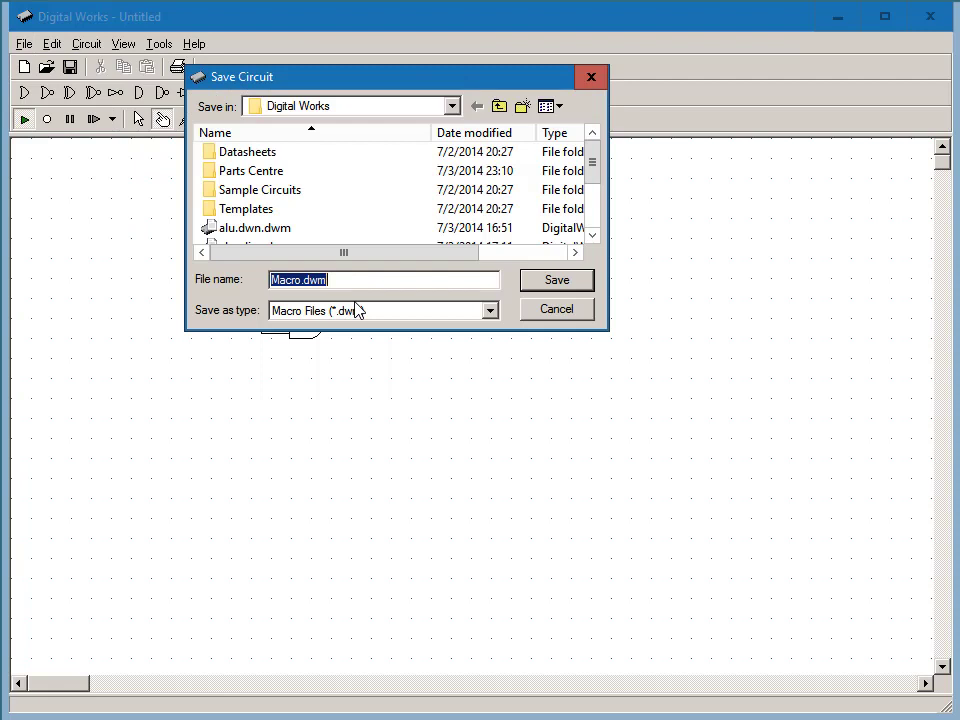
pyautogui.write('halfadde')
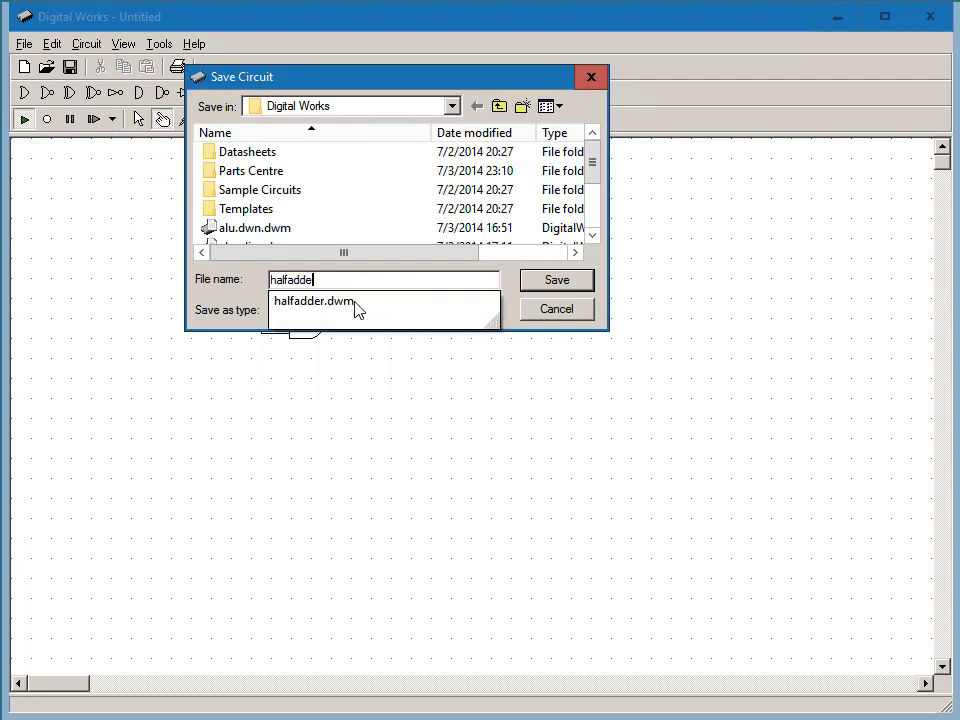
pyautogui.write('r')
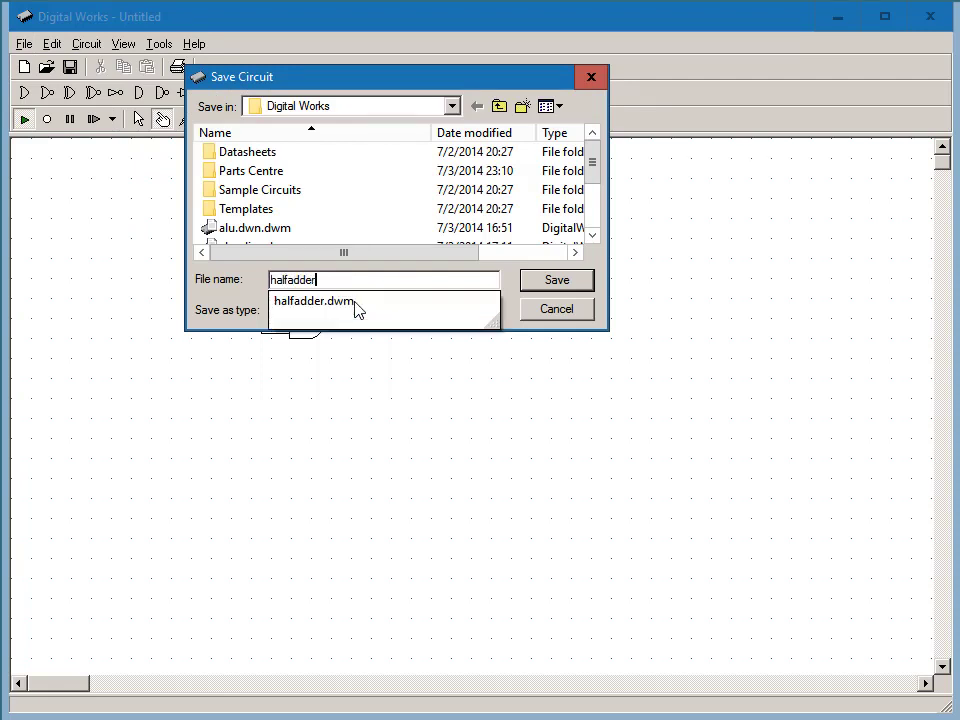
pyautogui.click(549, 283)
pyautogui.click(463, 331)
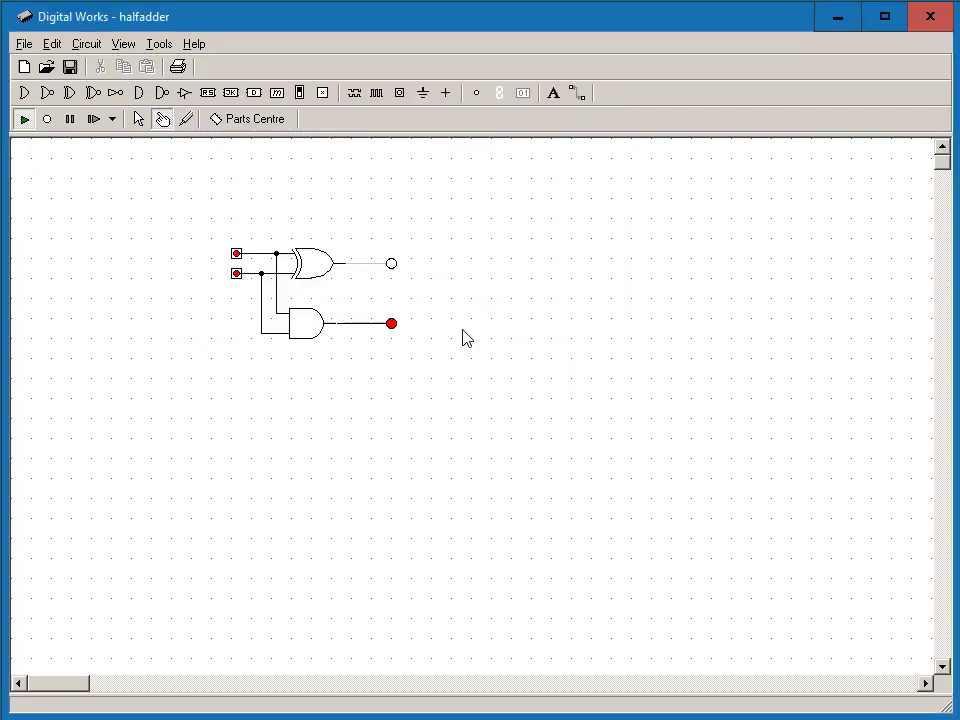